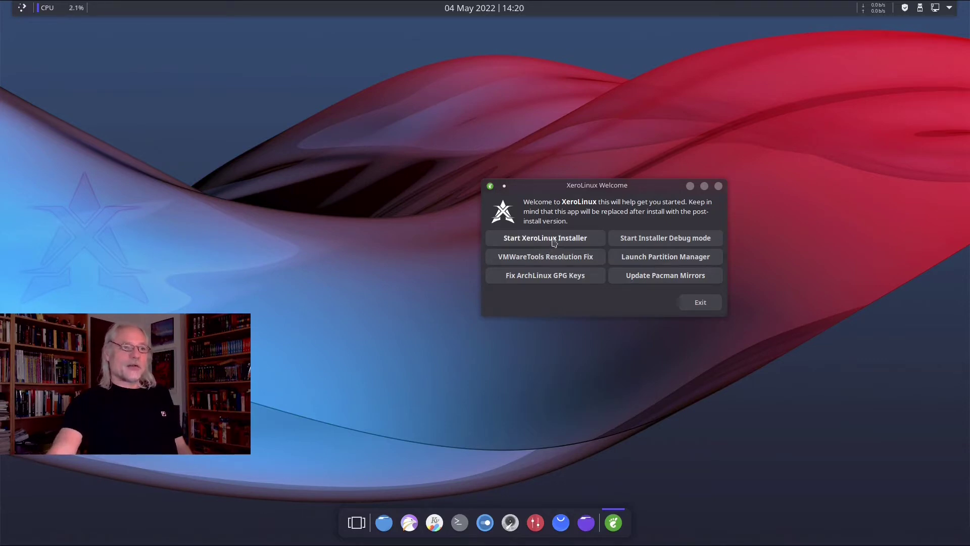
Start the XeroLinux installer from XeroLinux Welcome to reach its American English welcome page
click(554, 242)
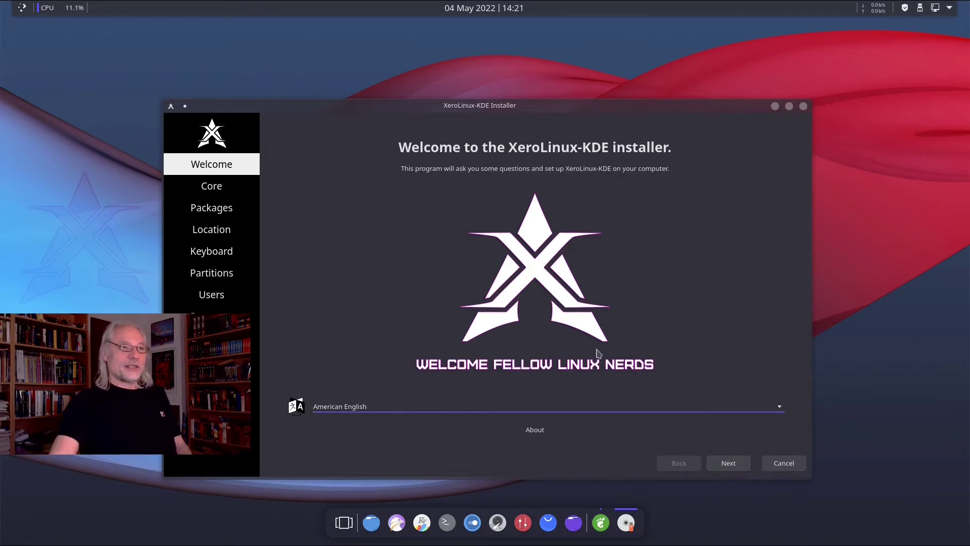
On Core, inspect the Stock Arch Kernel and Printing Support packages, then continue to Packages
click(728, 463)
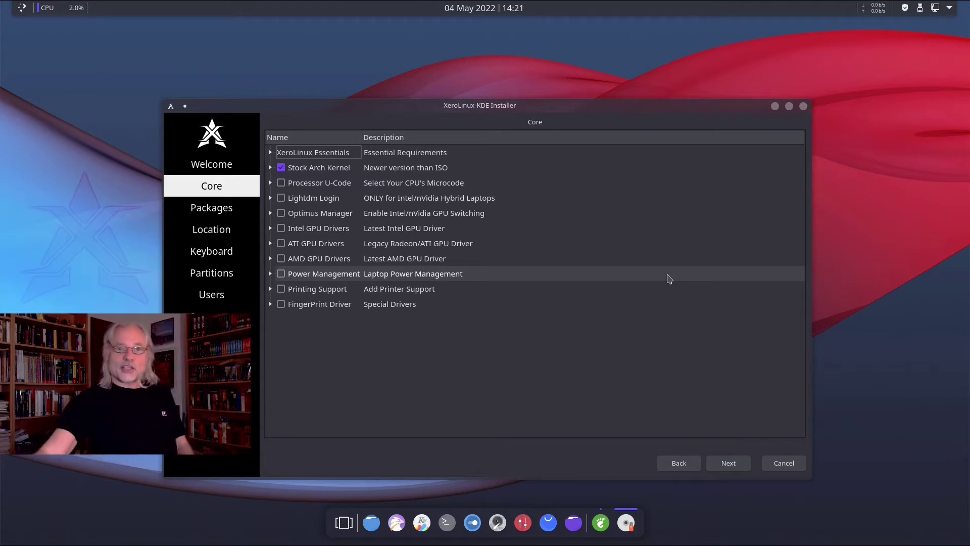
drag(606, 105, 723, 53)
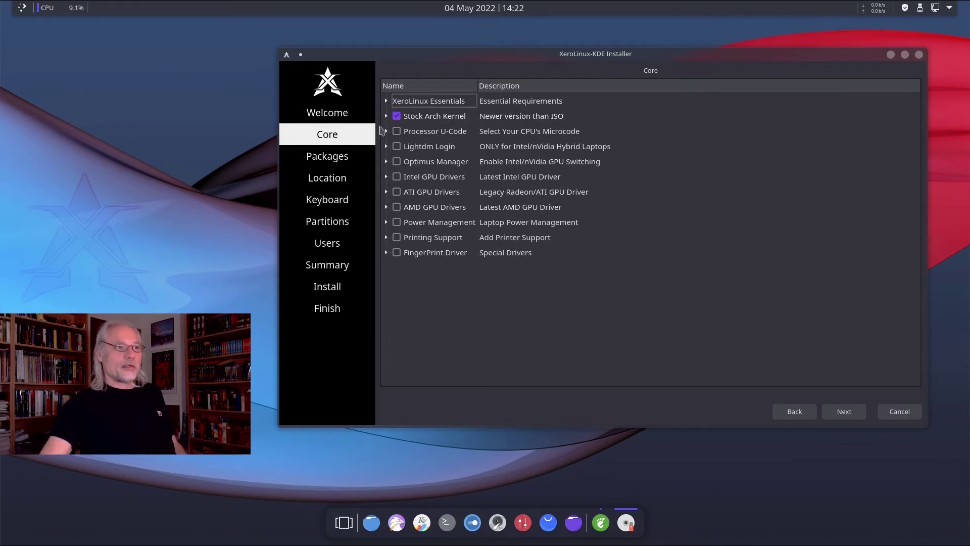
click(386, 117)
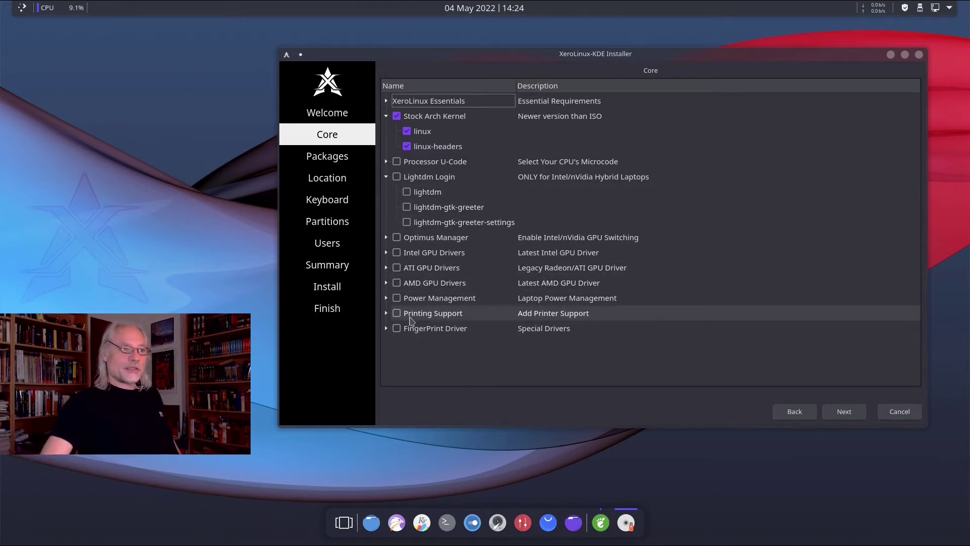
click(387, 314)
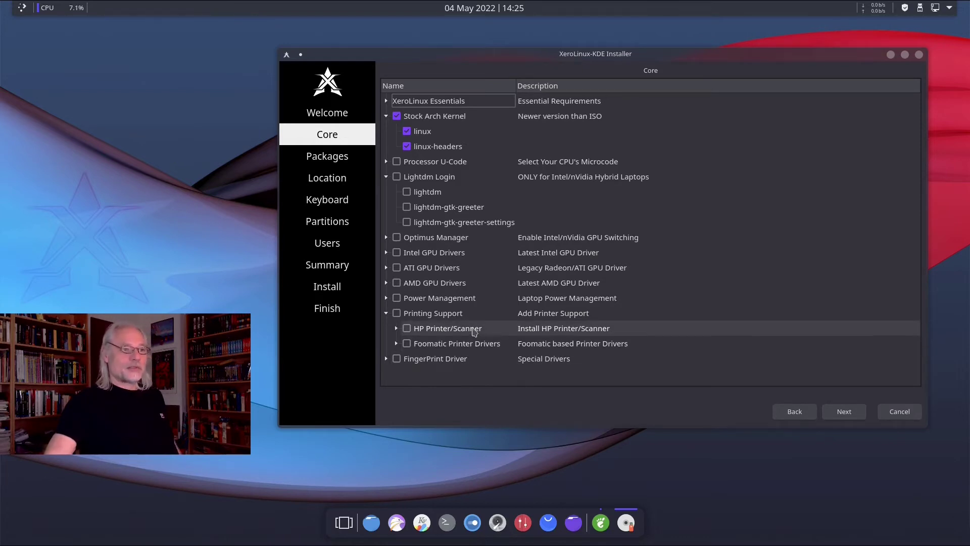
key(alt+n)
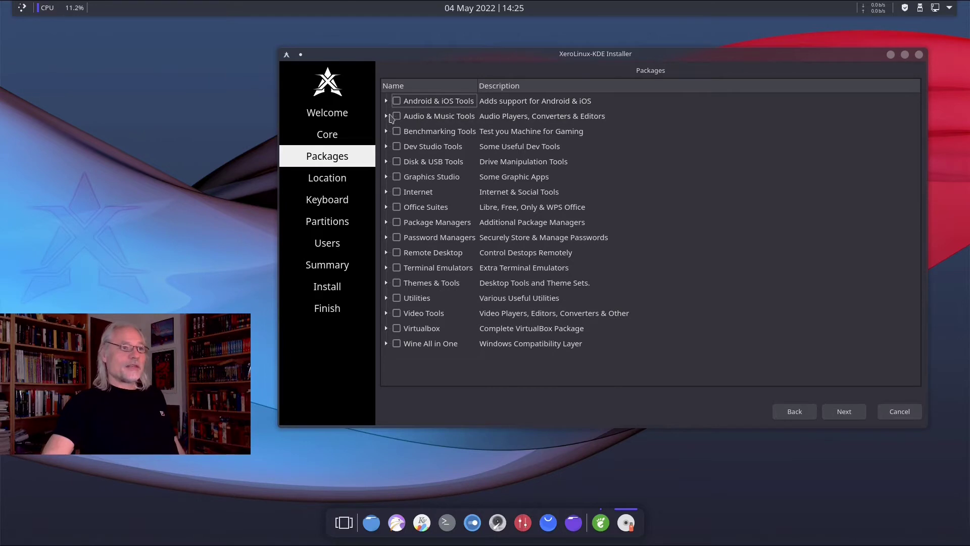
Browse the Audio Players, Audio Editors and Graphics Studio packages without selecting any
click(386, 116)
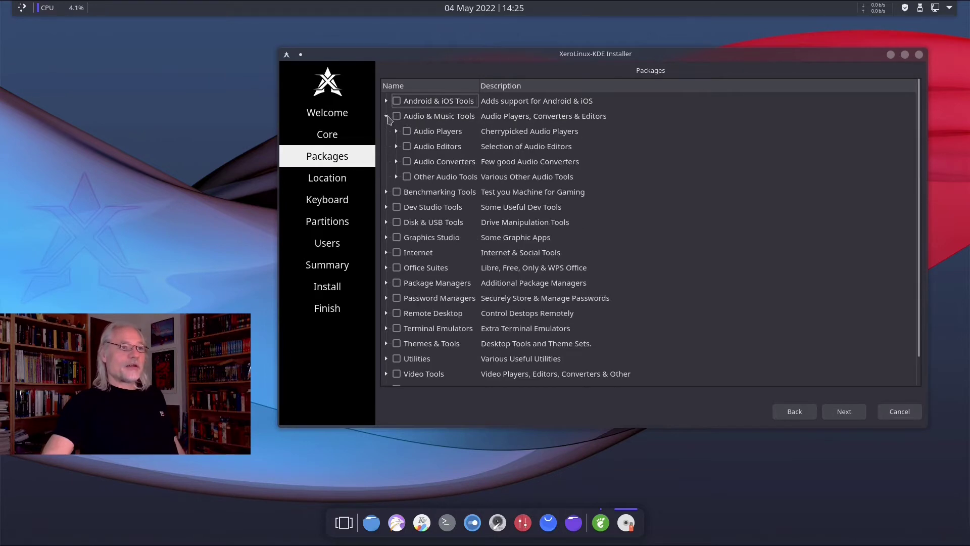
double_click(455, 132)
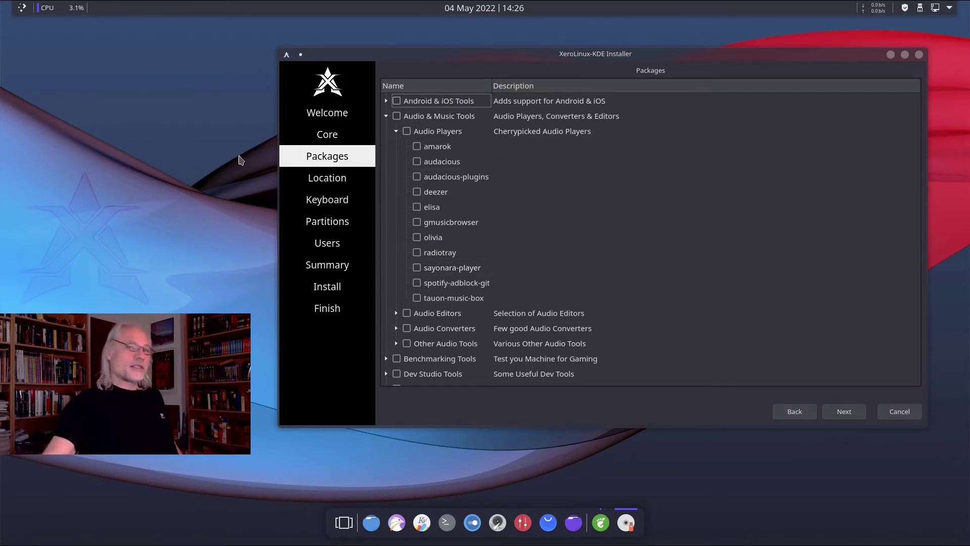
double_click(503, 313)
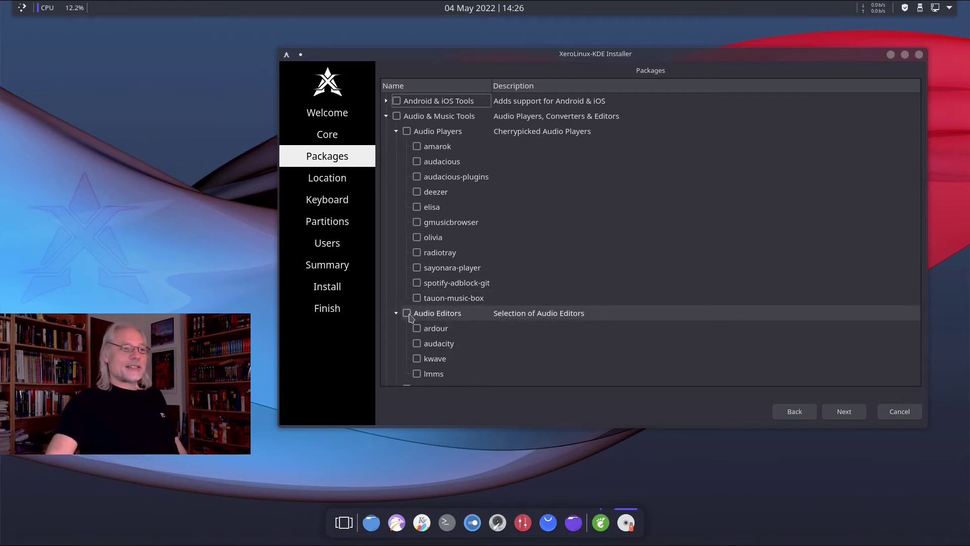
click(386, 116)
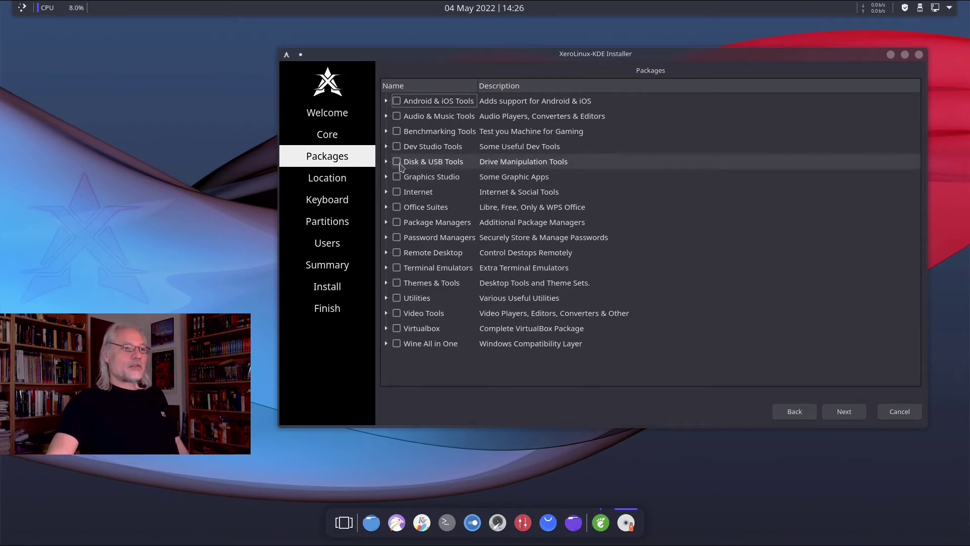
click(386, 177)
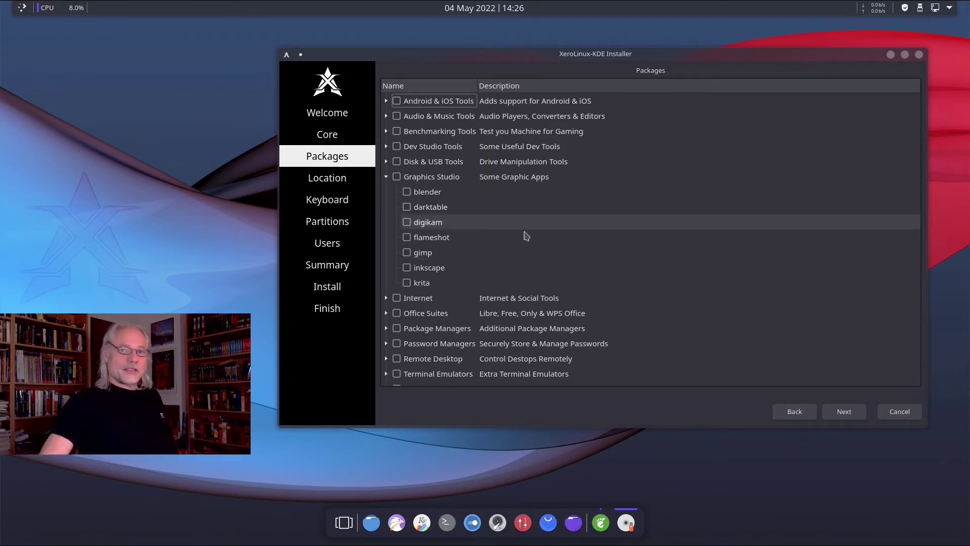
Expand Internet > The Browsers and Office Suites > Only & Free Office, scrolling toward Terminal Emulators
click(386, 177)
click(386, 192)
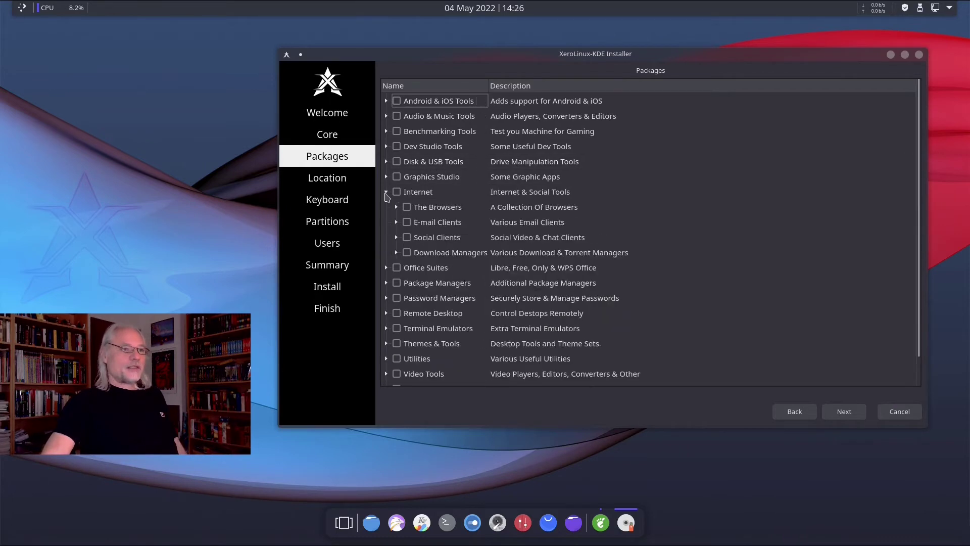
click(396, 207)
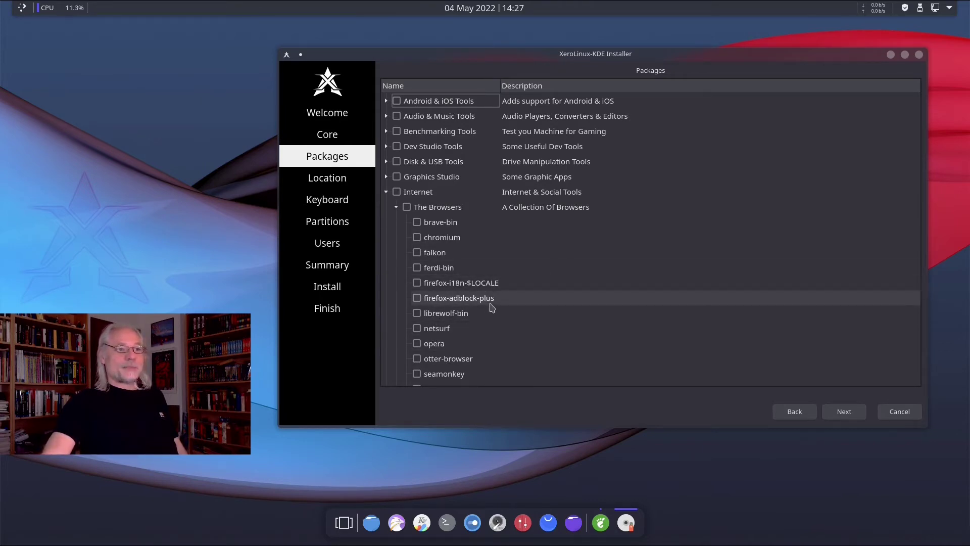
scroll(509, 298, down, 1)
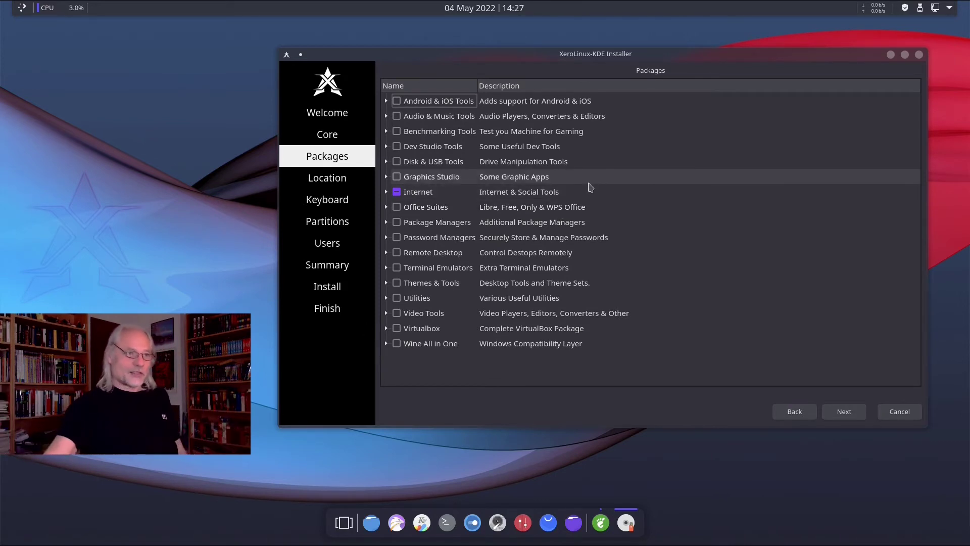
double_click(421, 207)
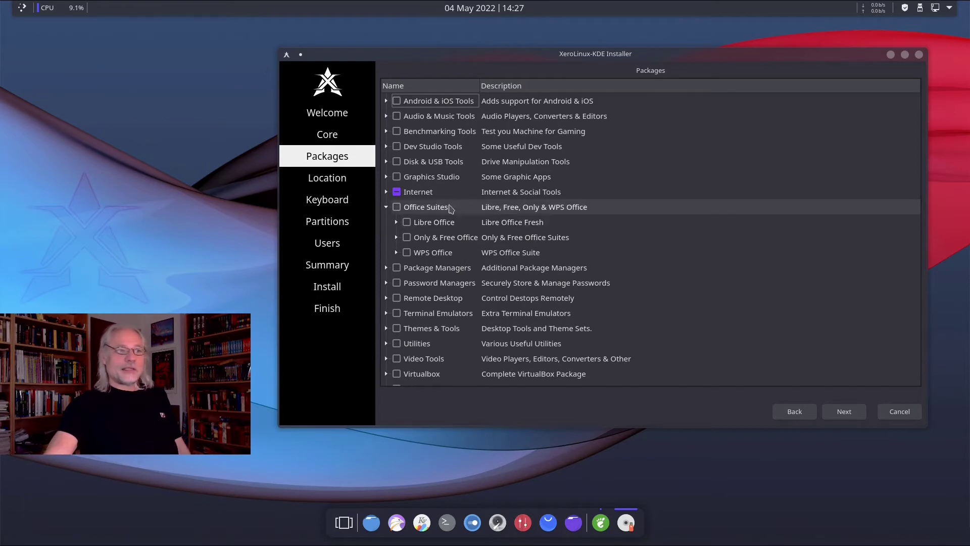
double_click(434, 238)
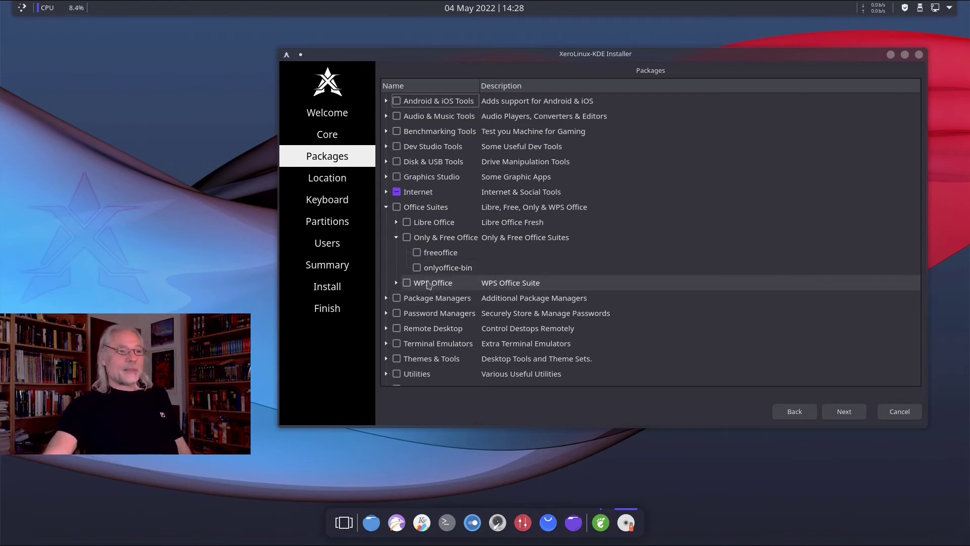
scroll(452, 262, down, 1)
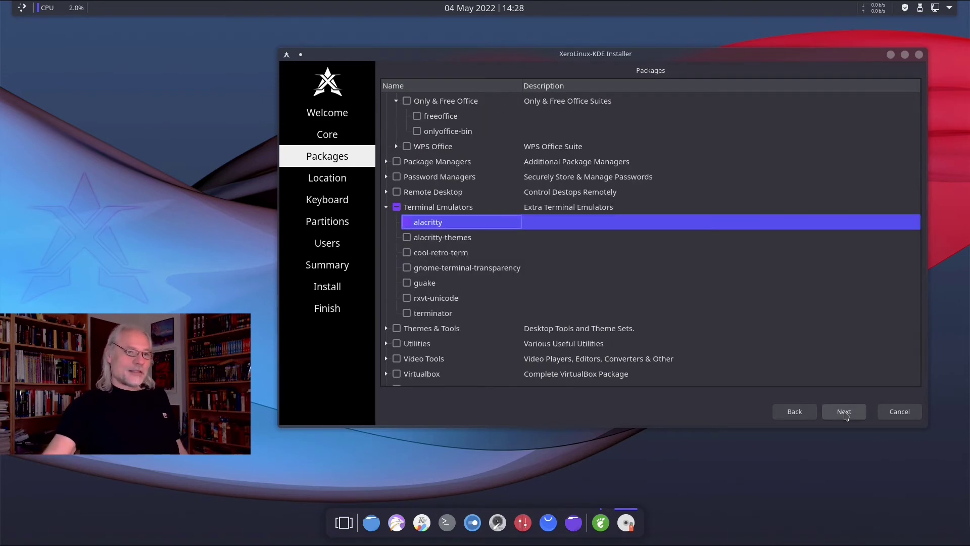
Keep the Berlin time zone and US English keyboard, then choose Erase disk with btrfs
click(844, 411)
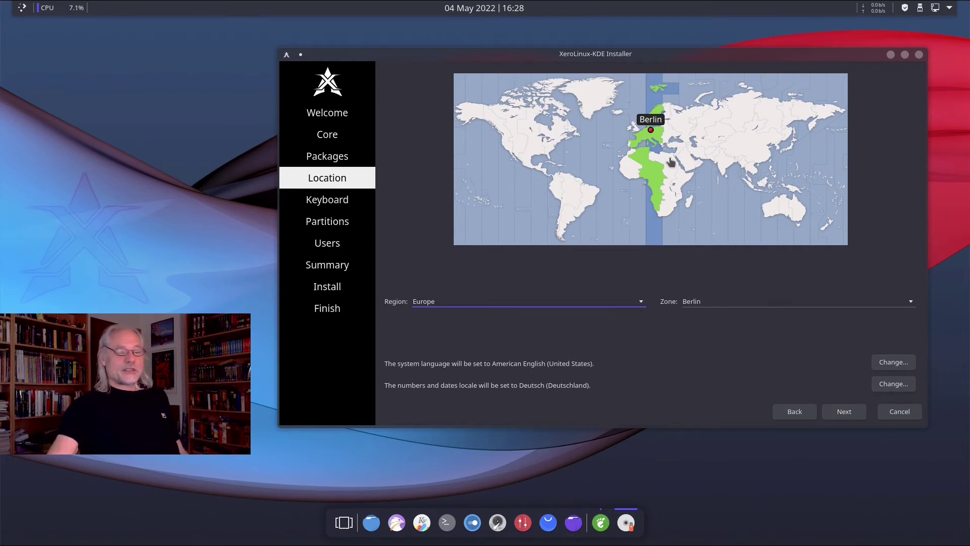
click(851, 412)
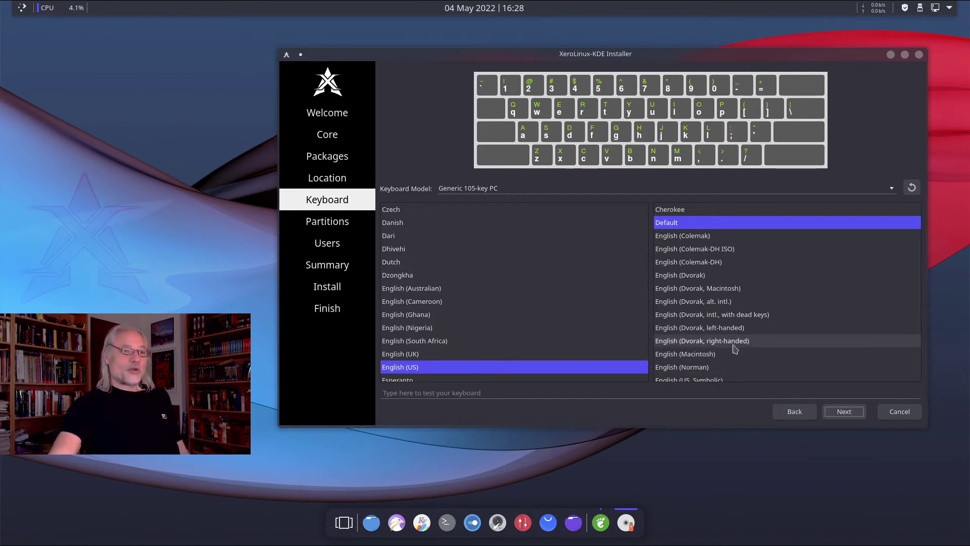
key(Return)
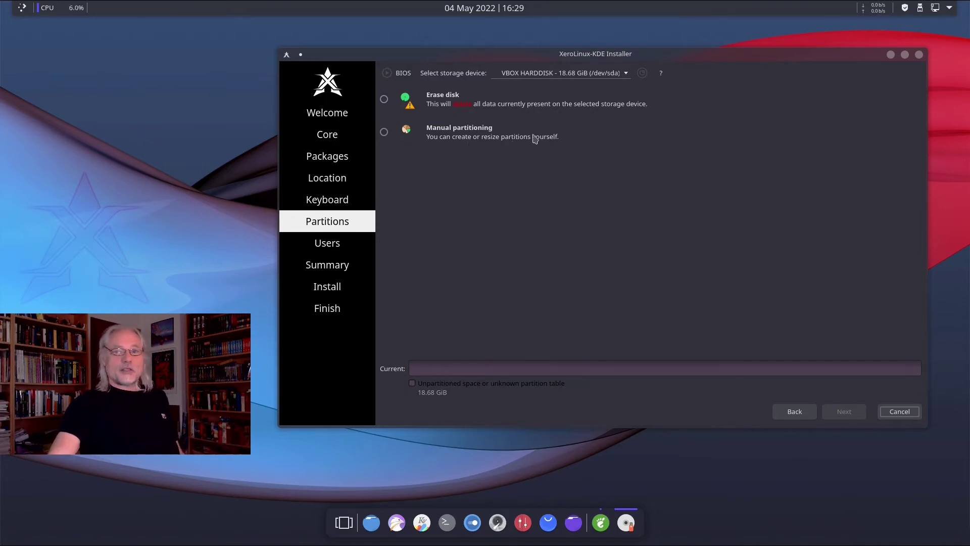
click(384, 101)
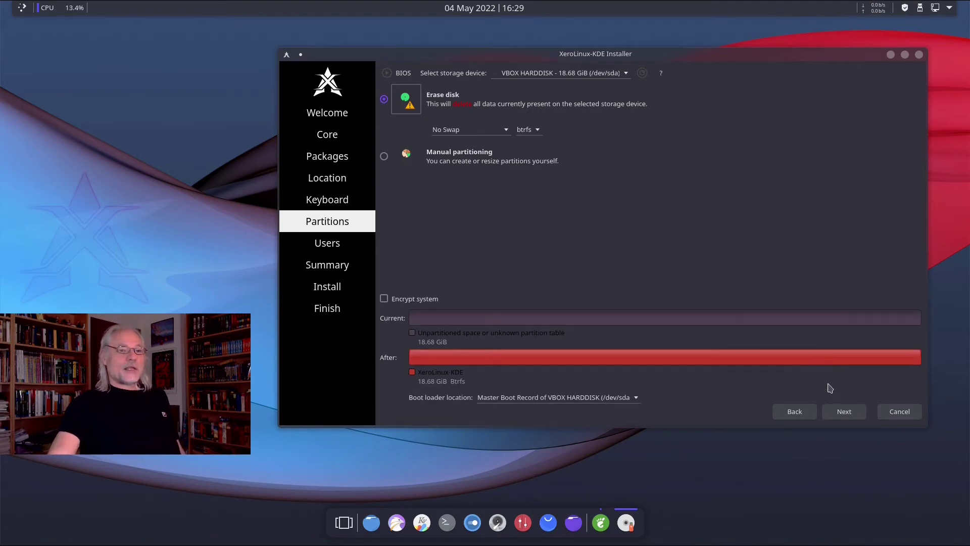
click(843, 410)
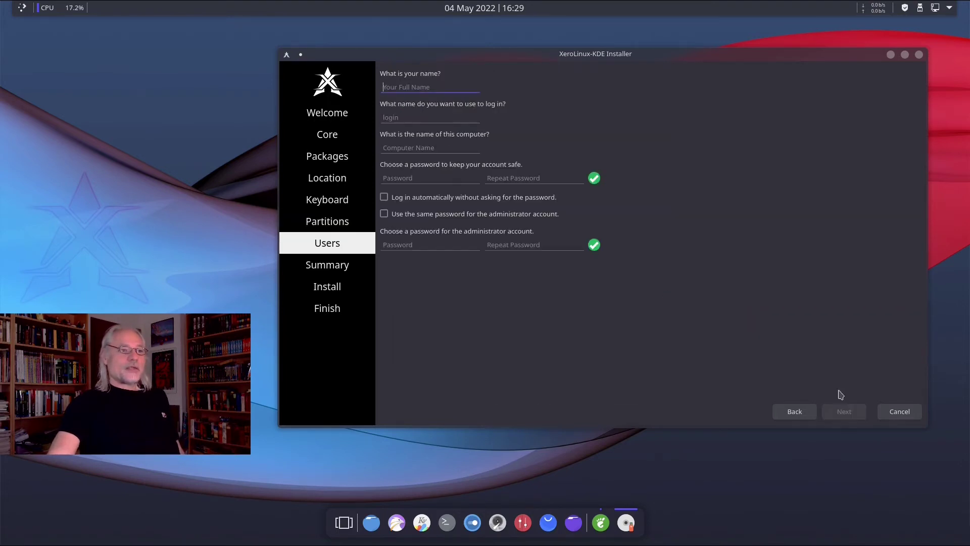
Enter and repeat the account password, leaving the same-password-for-administrator option unticked
click(417, 181)
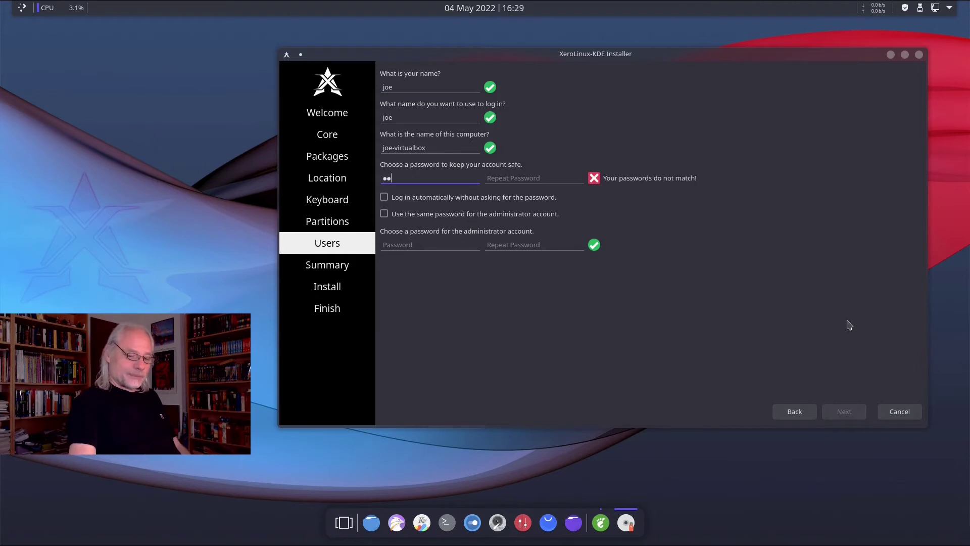
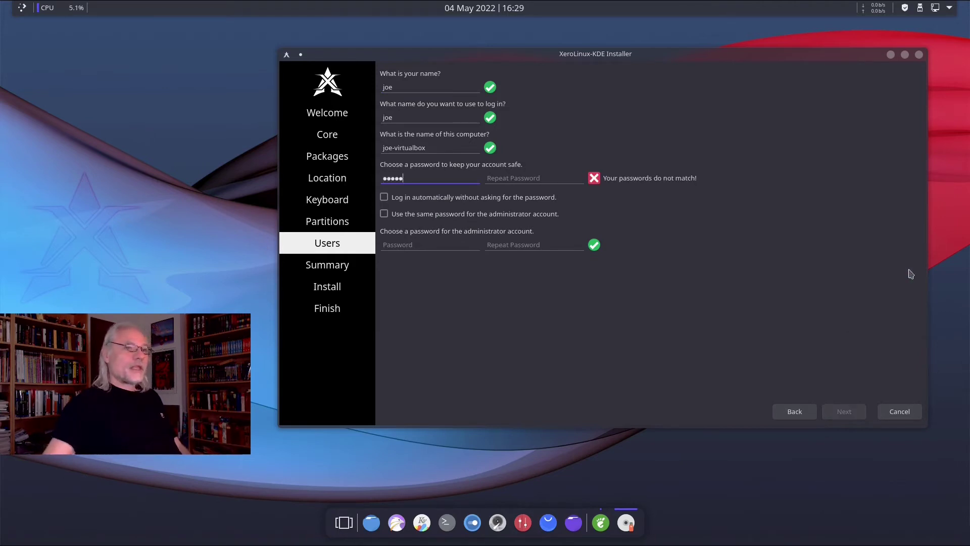
click(523, 181)
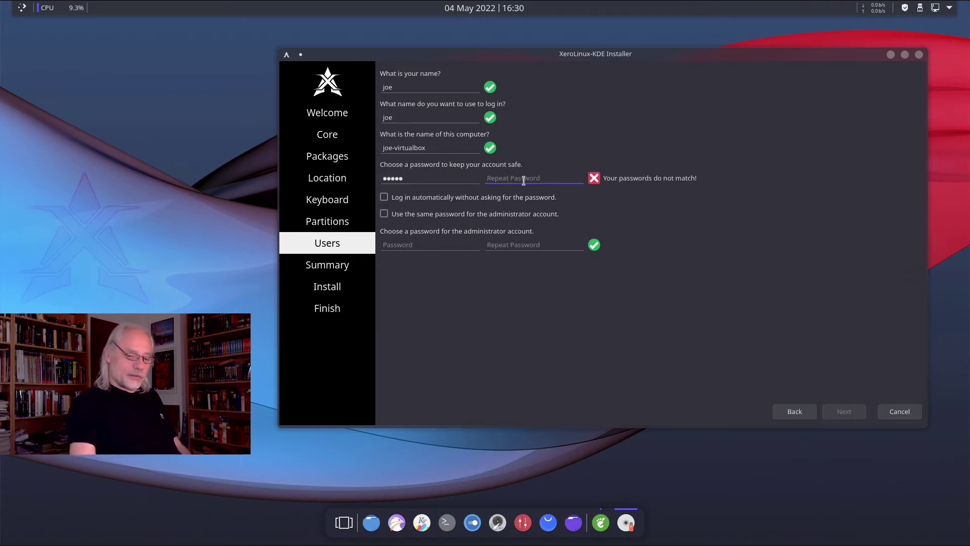
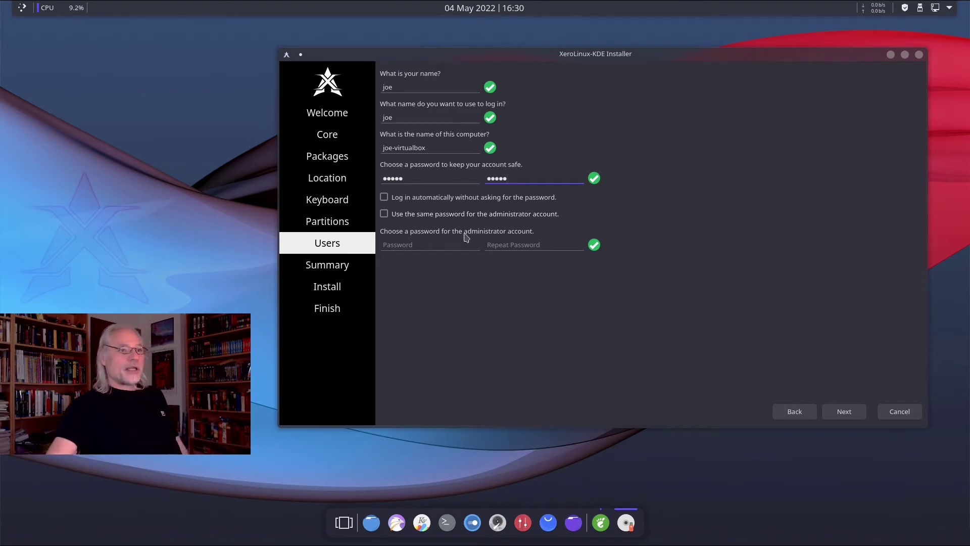
click(386, 215)
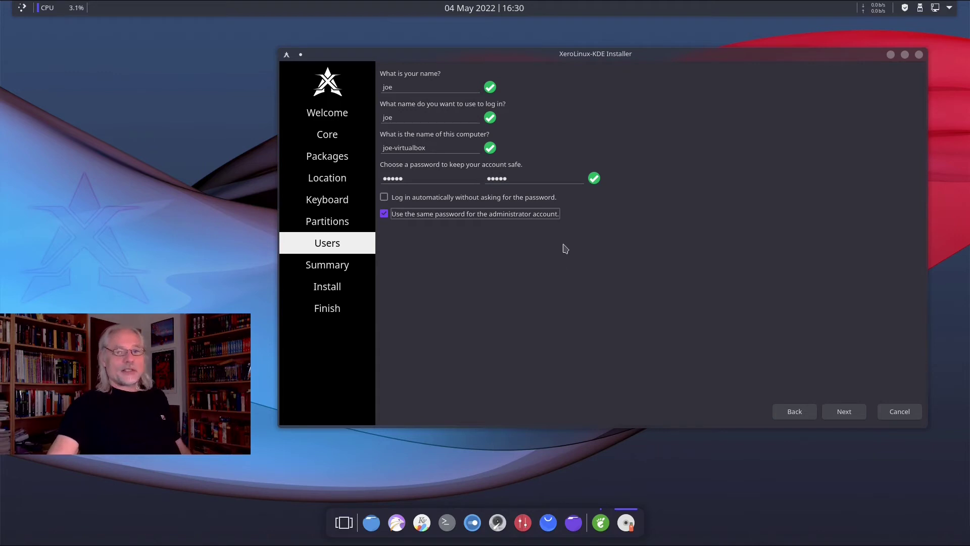
click(488, 218)
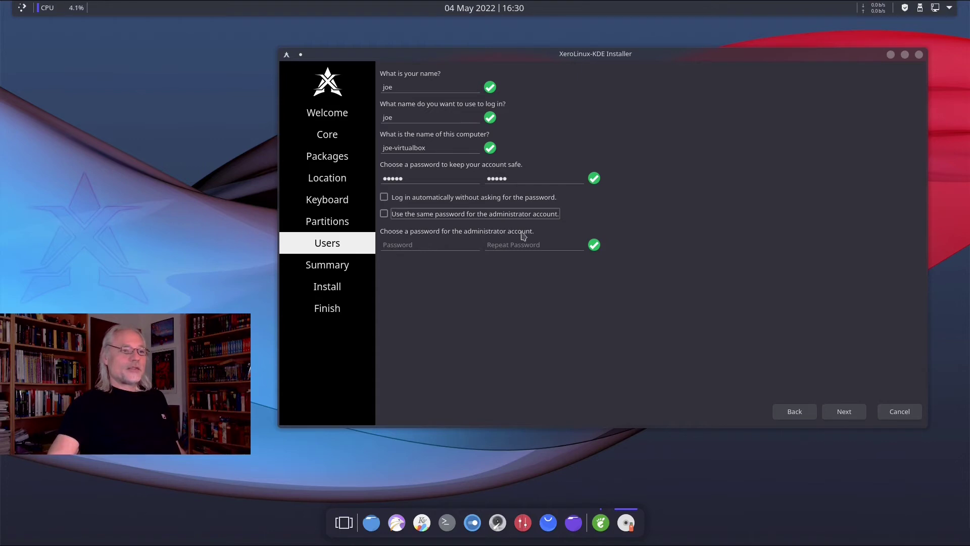
key(Return)
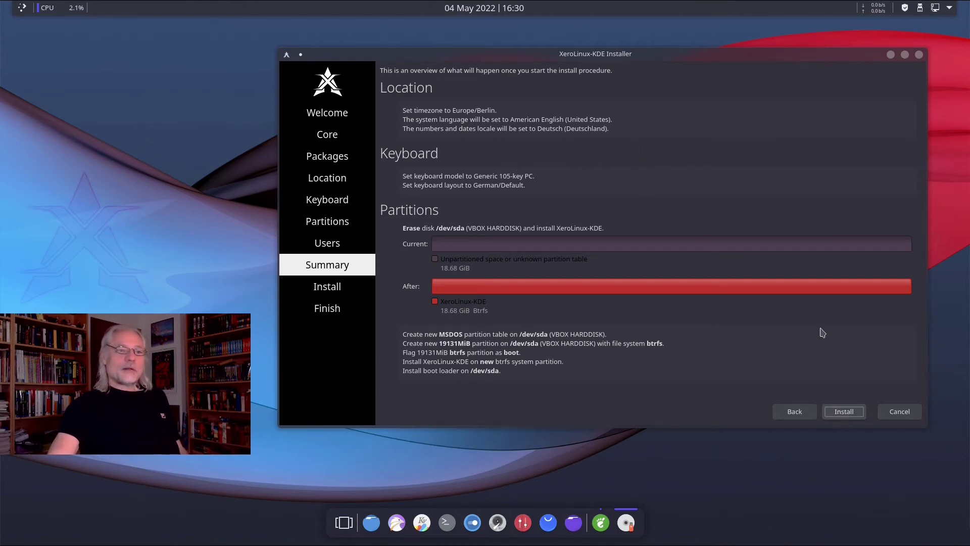
Start the XeroLinux-KDE installation from the Summary page
click(848, 415)
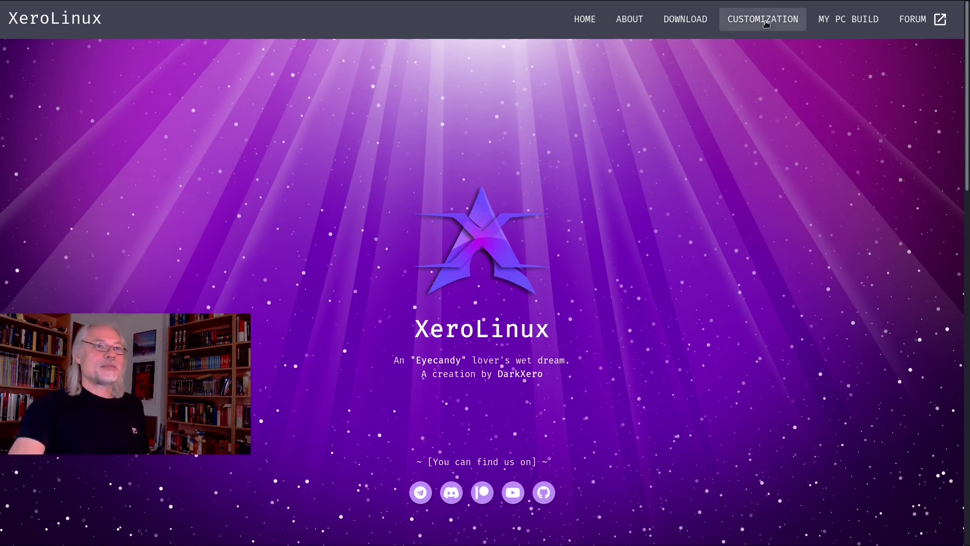
Jump to the Customization section listing Plasma Layouts/Themes and Grub Themes like XeroNord
click(765, 21)
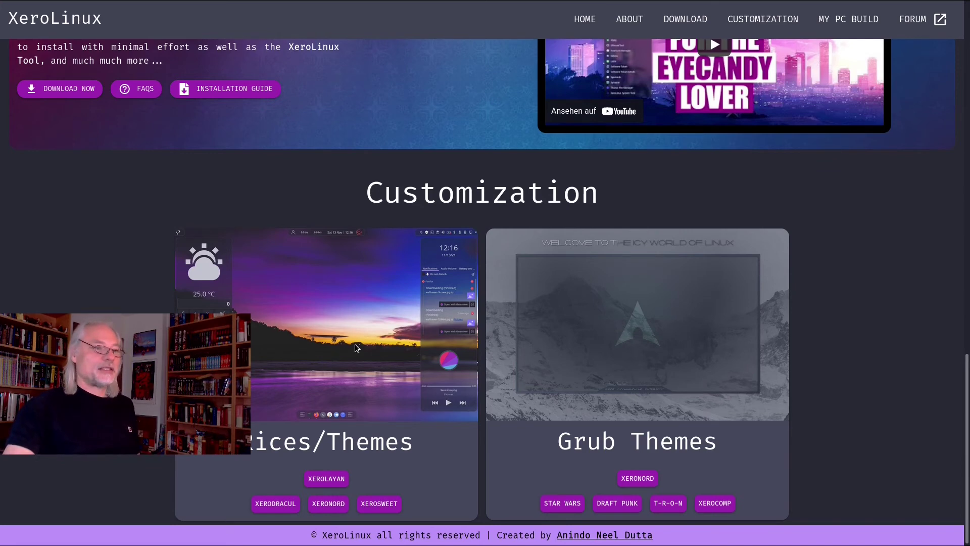
scroll(357, 341, down, 1)
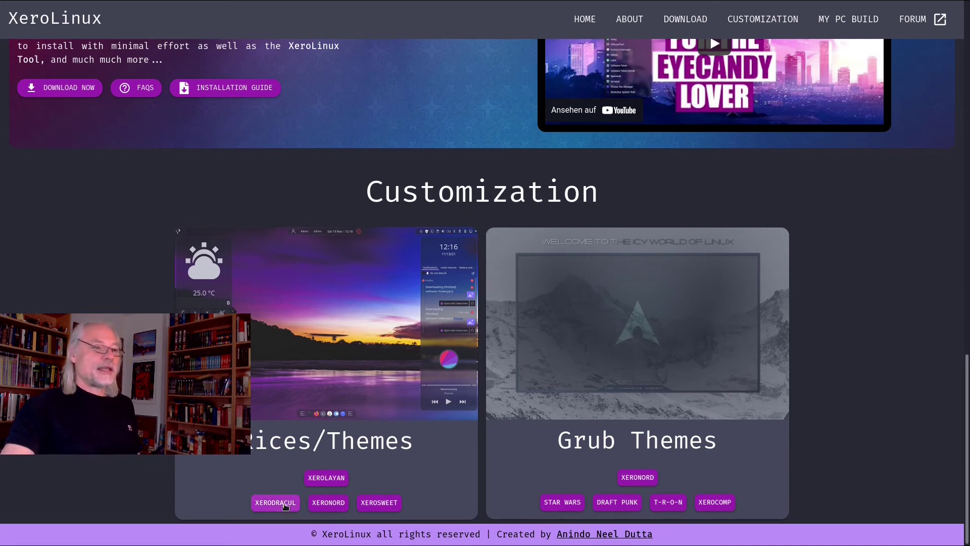
click(333, 505)
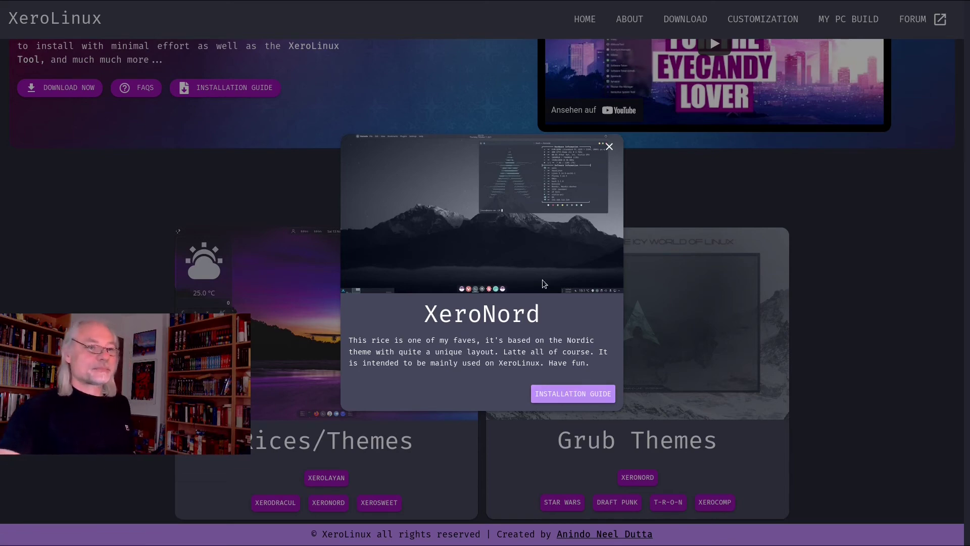
key(Right)
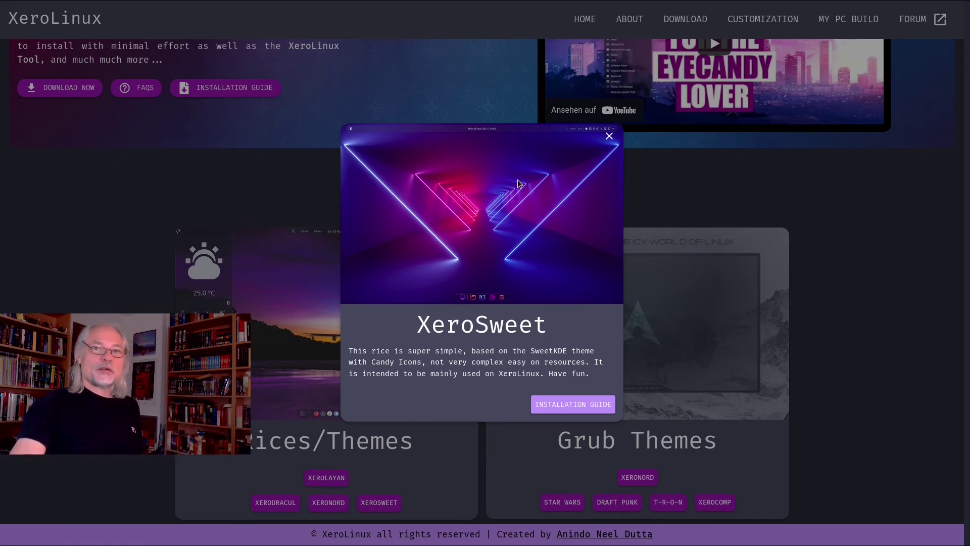
click(329, 397)
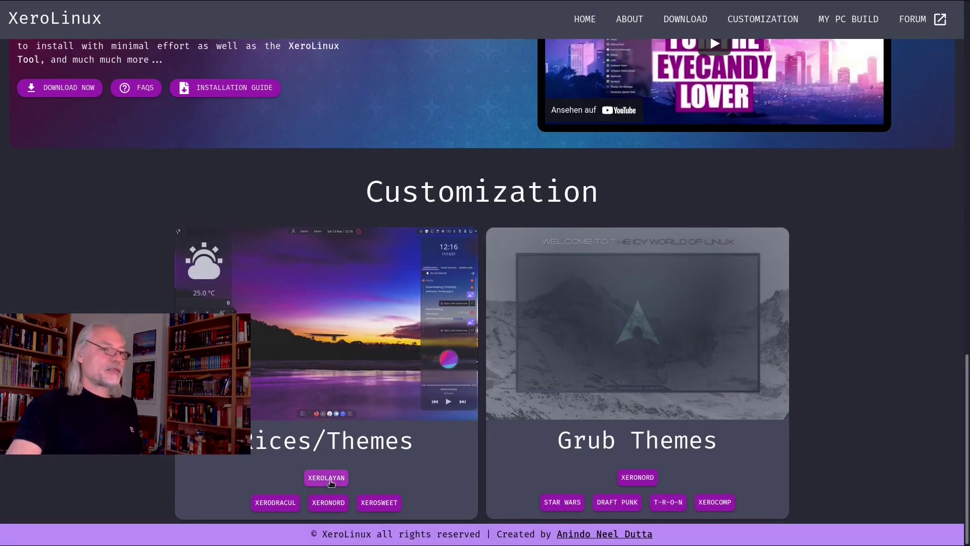
click(332, 478)
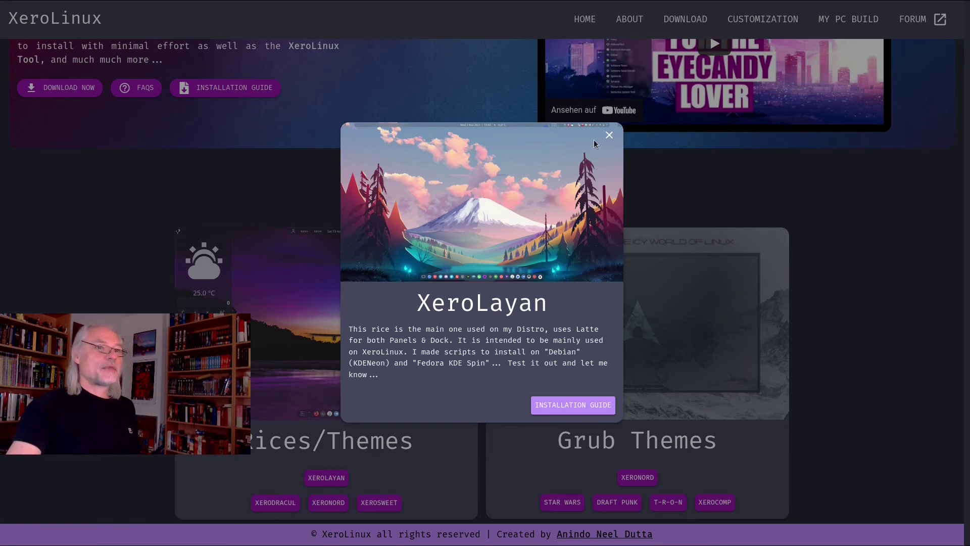
click(609, 135)
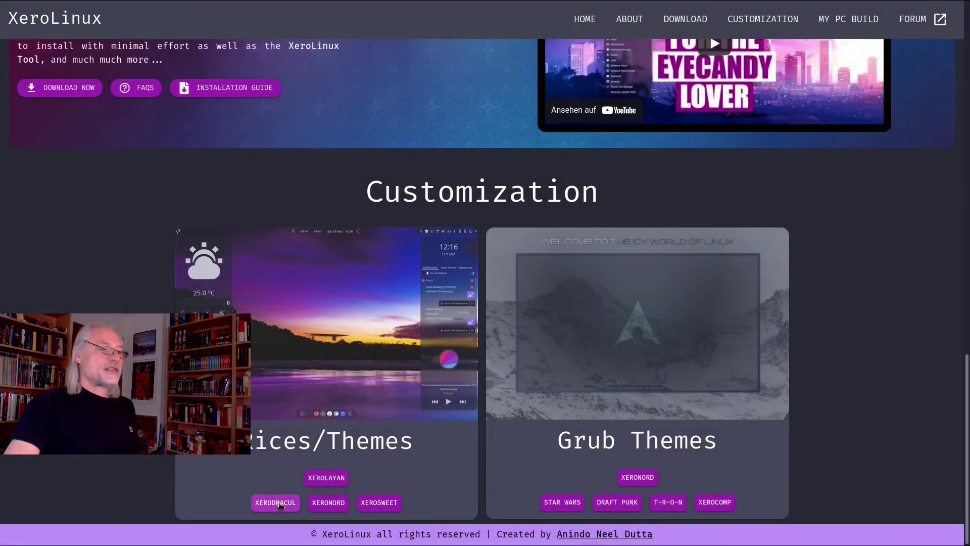
click(281, 502)
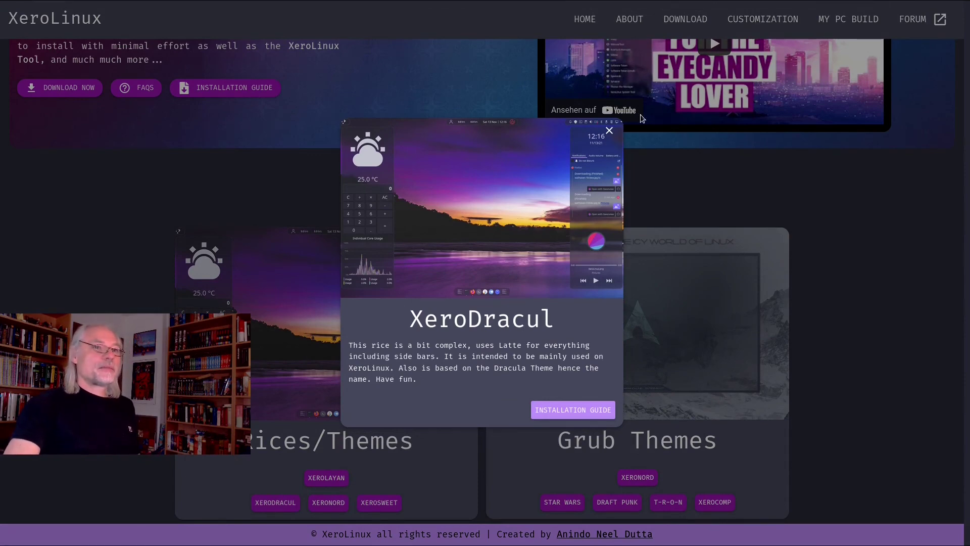
click(610, 130)
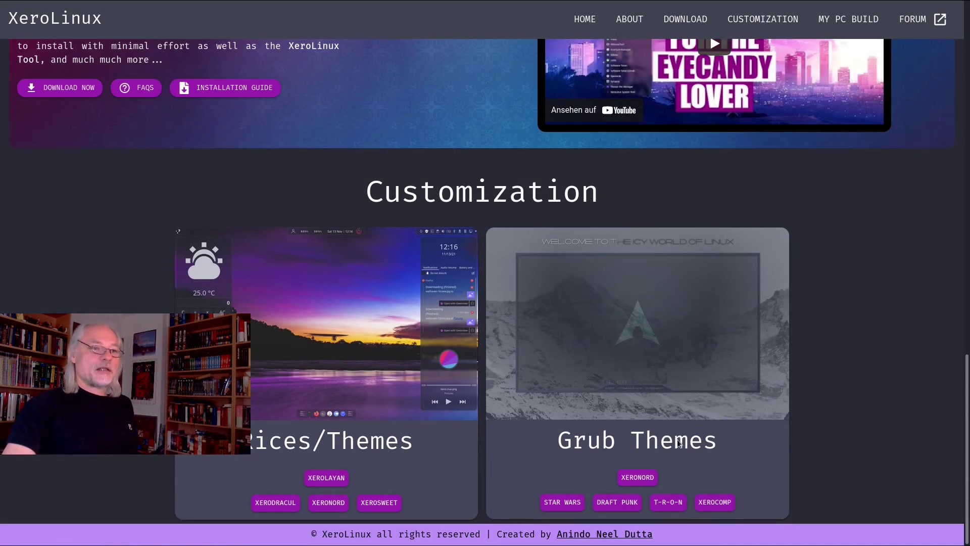
click(563, 502)
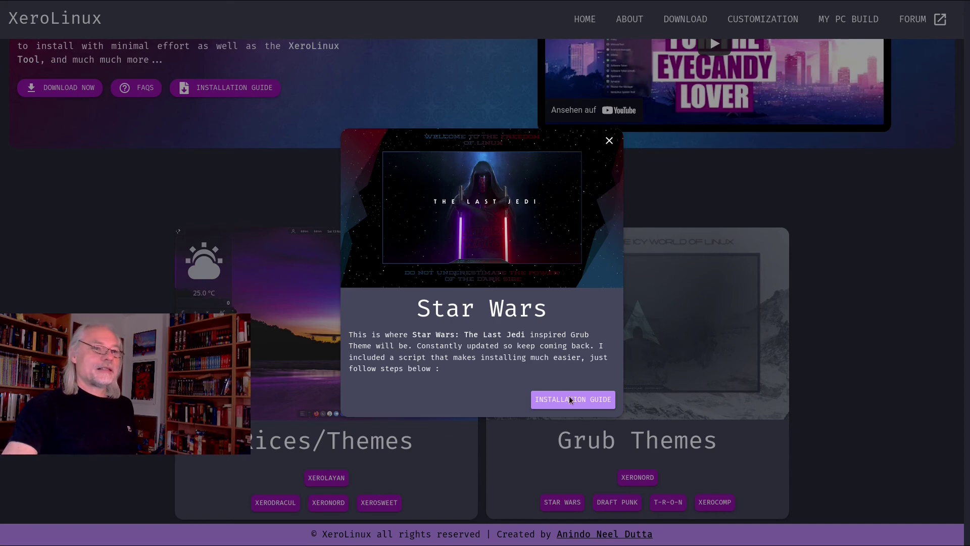
click(609, 142)
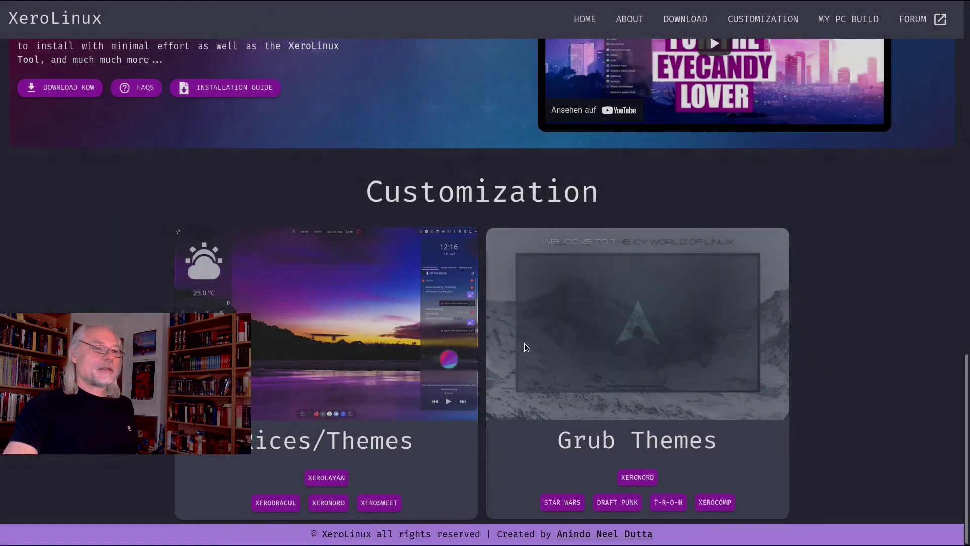
click(383, 505)
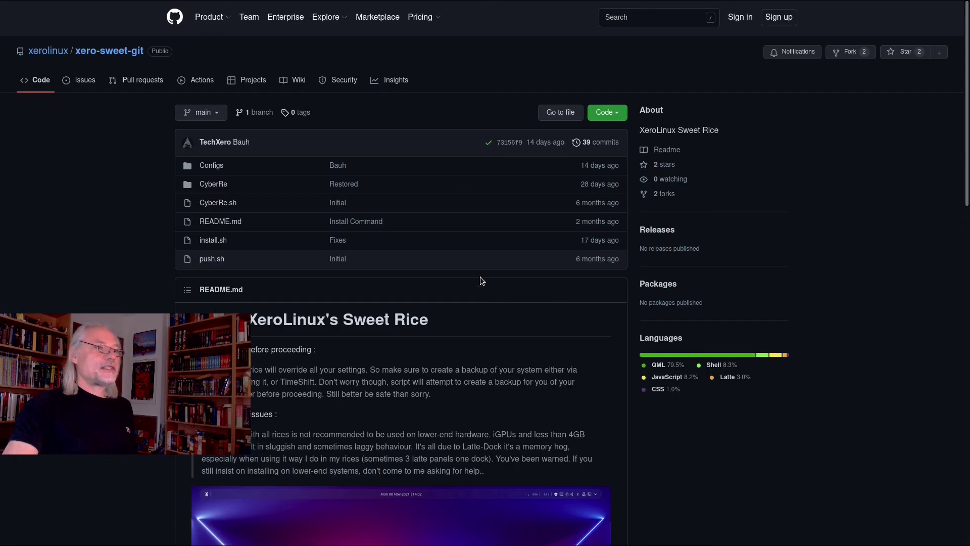
scroll(471, 271, down, 10)
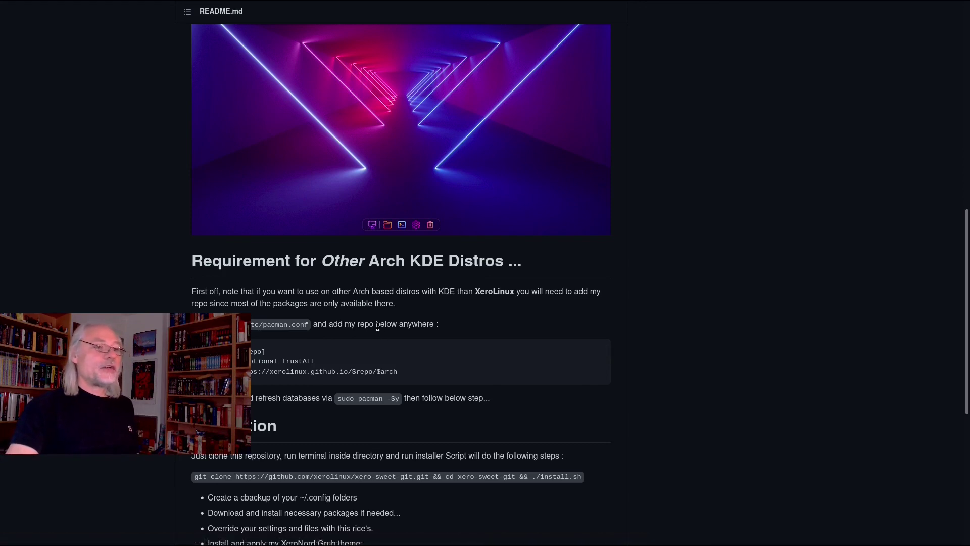
scroll(378, 326, down, 3)
scroll(377, 313, down, 3)
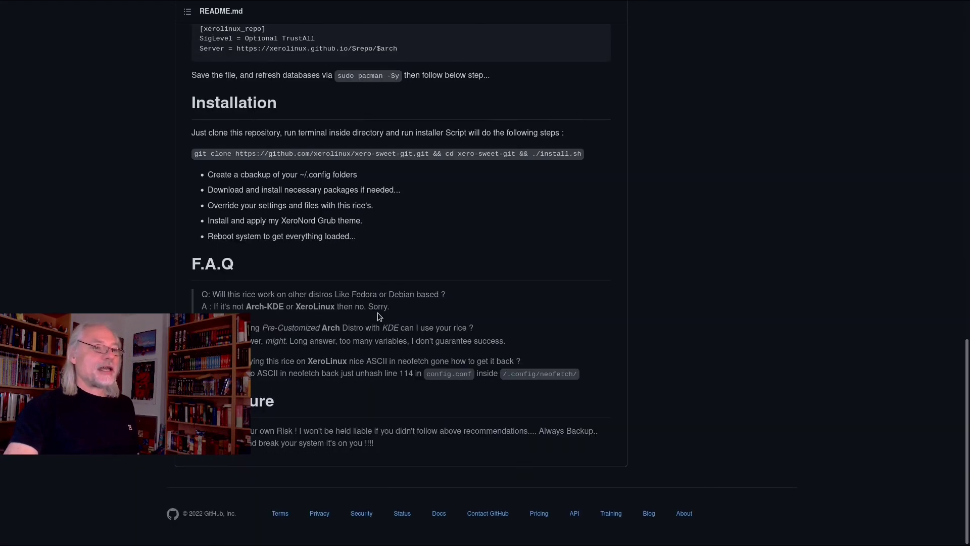
scroll(377, 312, up, 5)
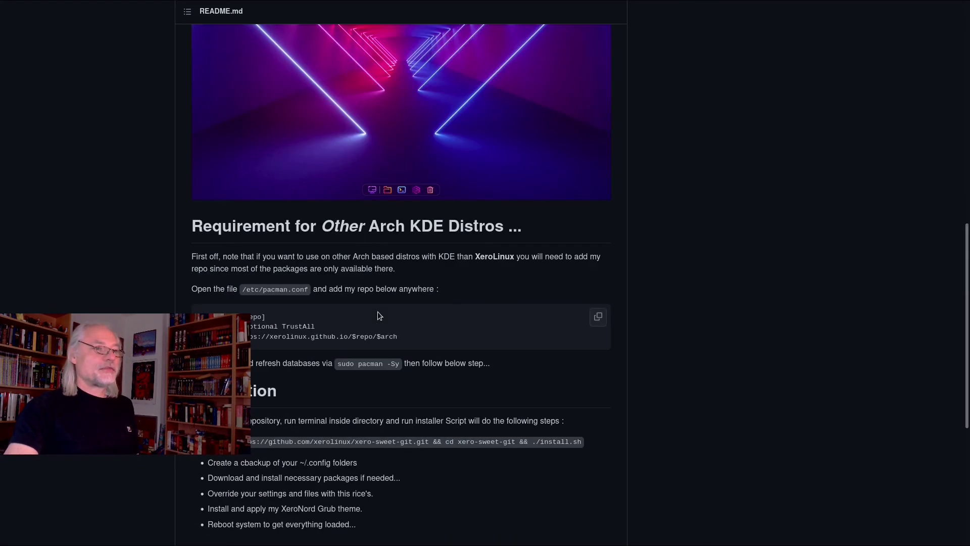